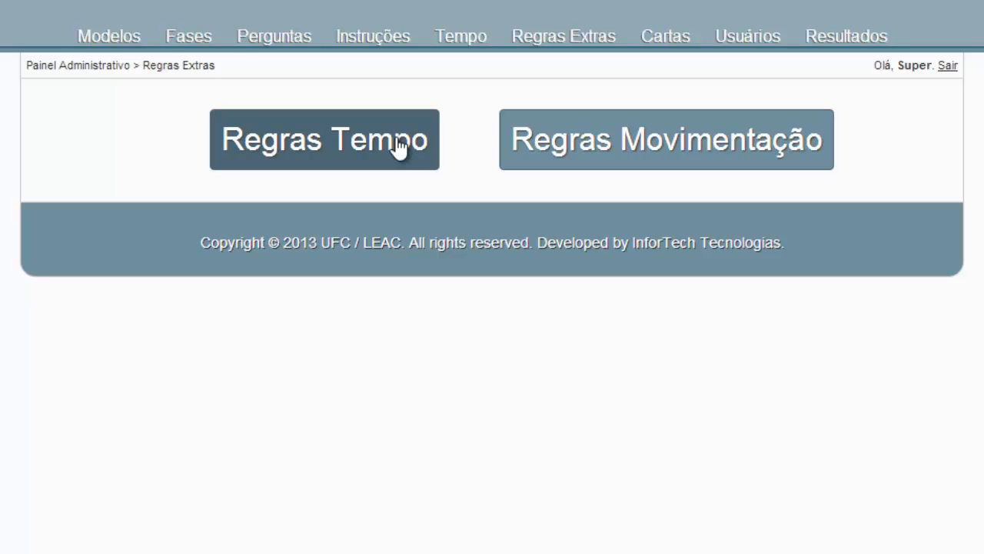
Step: Open the extra time rules (Regras Tempo) and start creating a new rule
{"action": "left_click", "coordinate": [396, 138]}
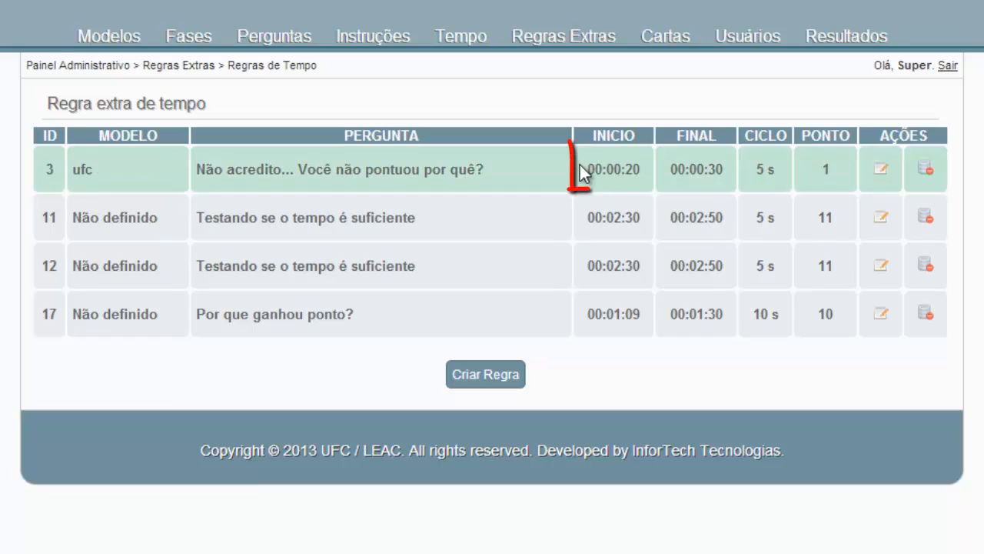
{"action": "left_click_drag", "start_coordinate": [582, 167], "coordinate": [698, 168]}
{"action": "left_click", "coordinate": [720, 179]}
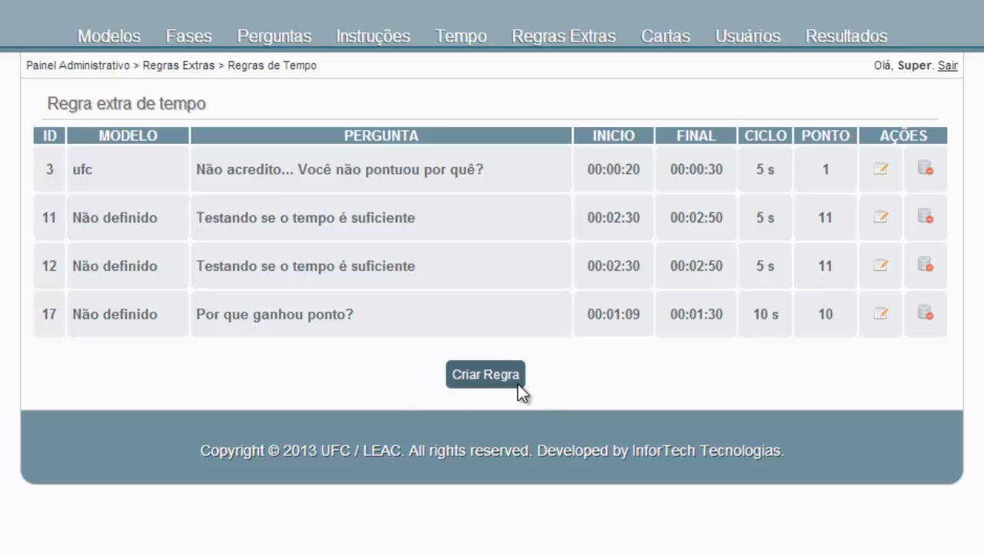
{"action": "left_click", "coordinate": [485, 375]}
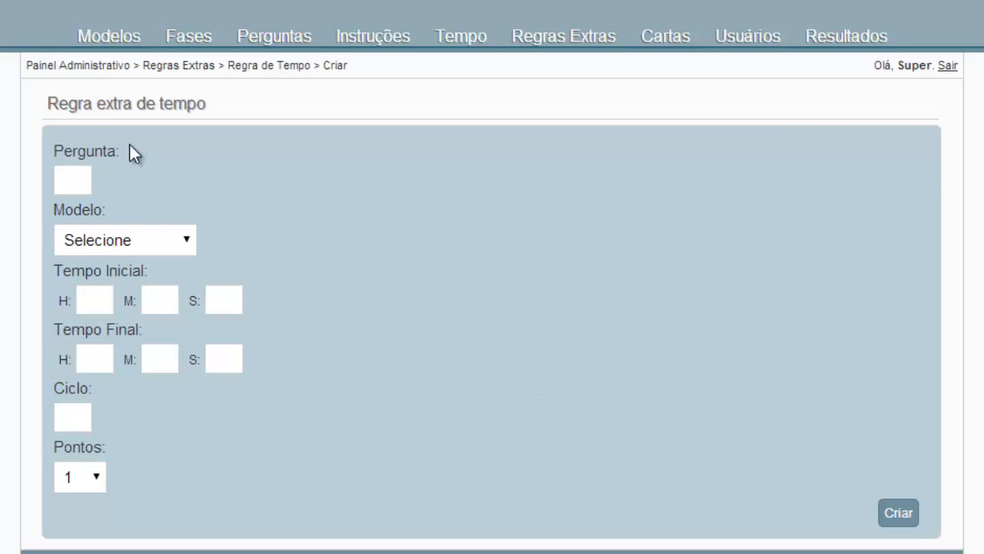
{"action": "left_click", "coordinate": [68, 177]}
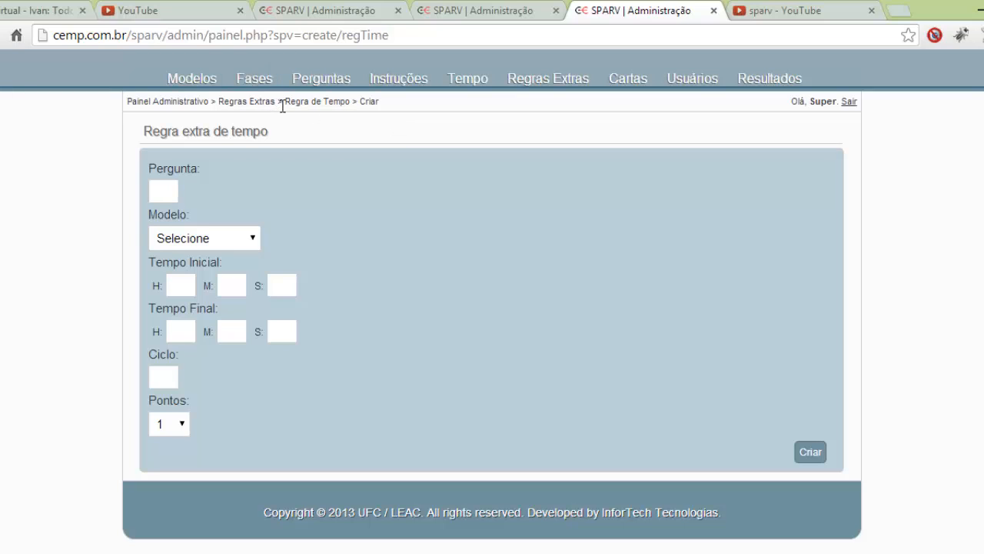
Step: Open the Perguntas list in a new tab and copy the ID 11 of "pergunta de teste :D" into the rule's Pergunta field
{"action": "right_click", "coordinate": [341, 90]}
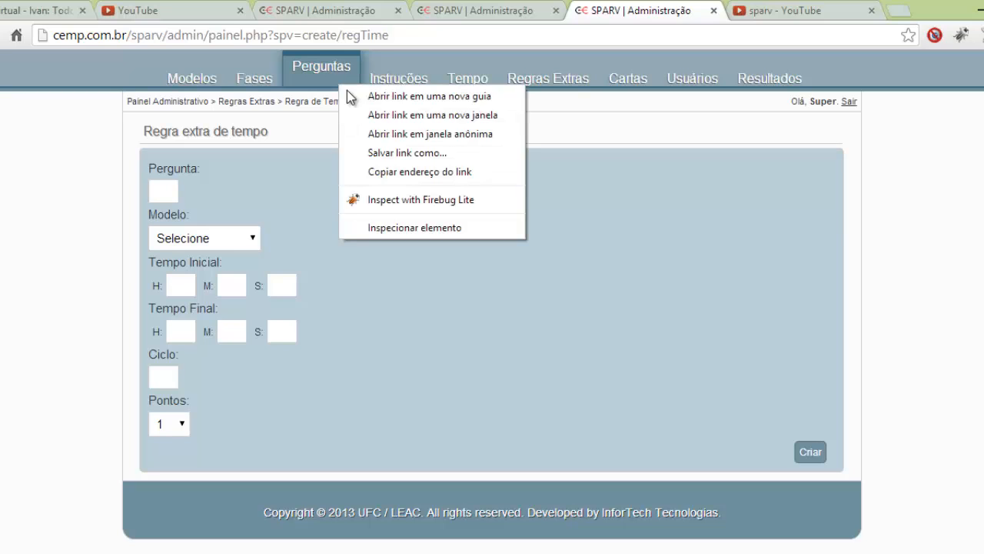
{"action": "left_click", "coordinate": [355, 97]}
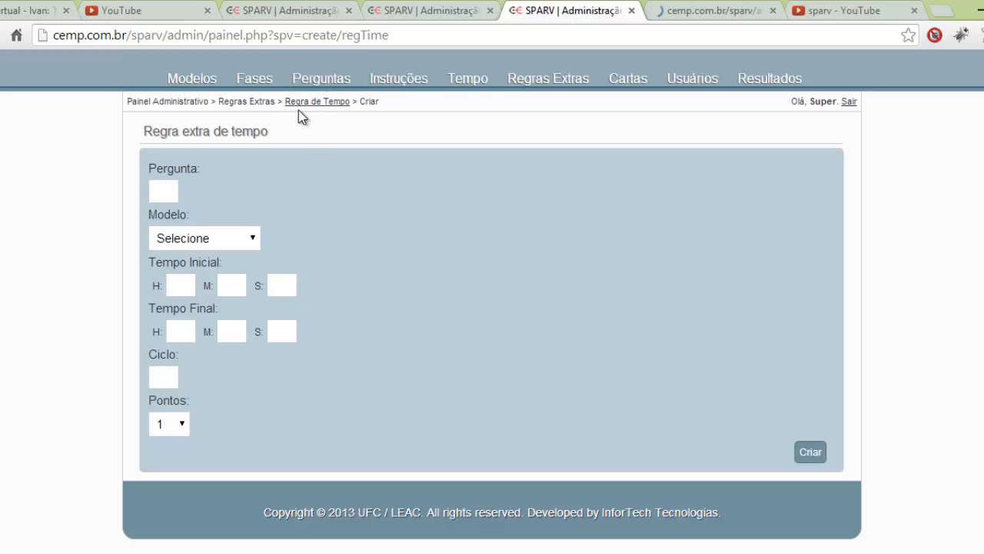
{"action": "left_click", "coordinate": [677, 16]}
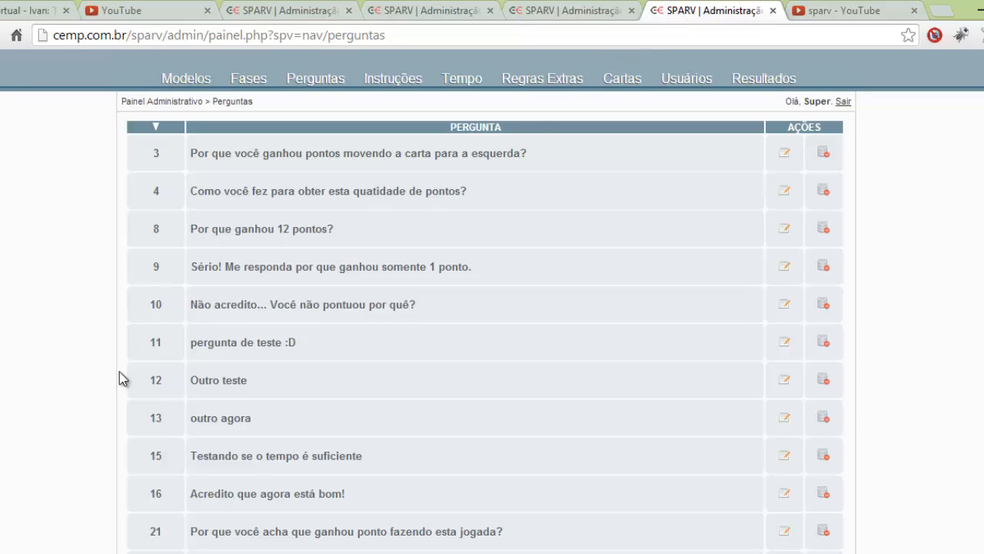
{"action": "double_click", "coordinate": [154, 342]}
{"action": "key", "text": "ctrl+c"}
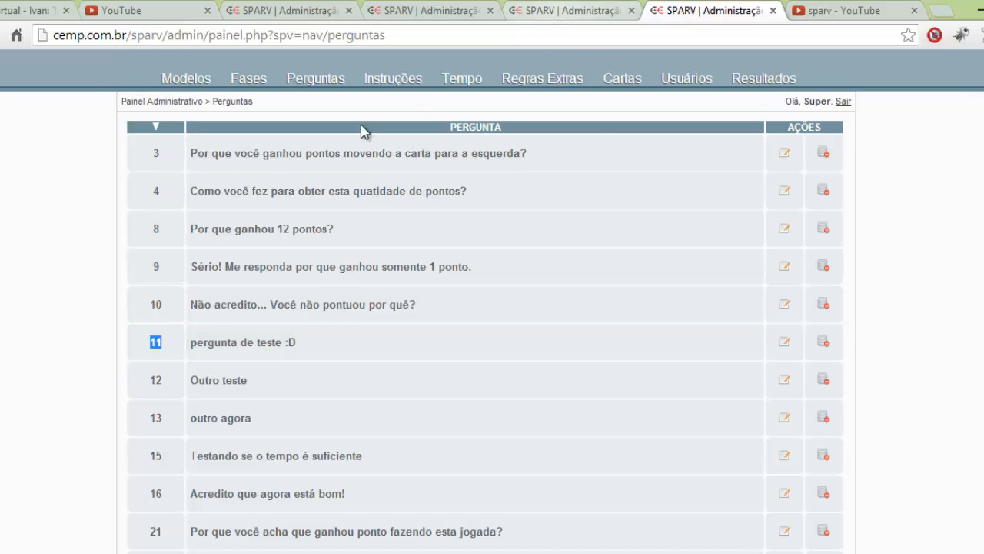
{"action": "left_click", "coordinate": [560, 9]}
{"action": "left_click", "coordinate": [173, 190]}
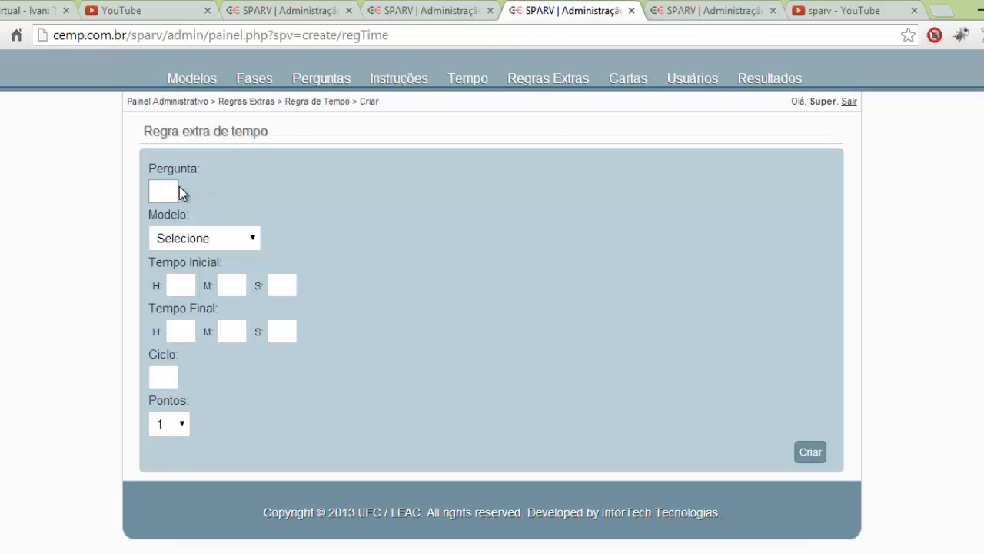
{"action": "key", "text": "ctrl+v"}
Step: Assign the rule to the model listed right after tempinho and set Tempo Inicial to 0 h, 0 min, 1 s
{"action": "left_click", "coordinate": [193, 240]}
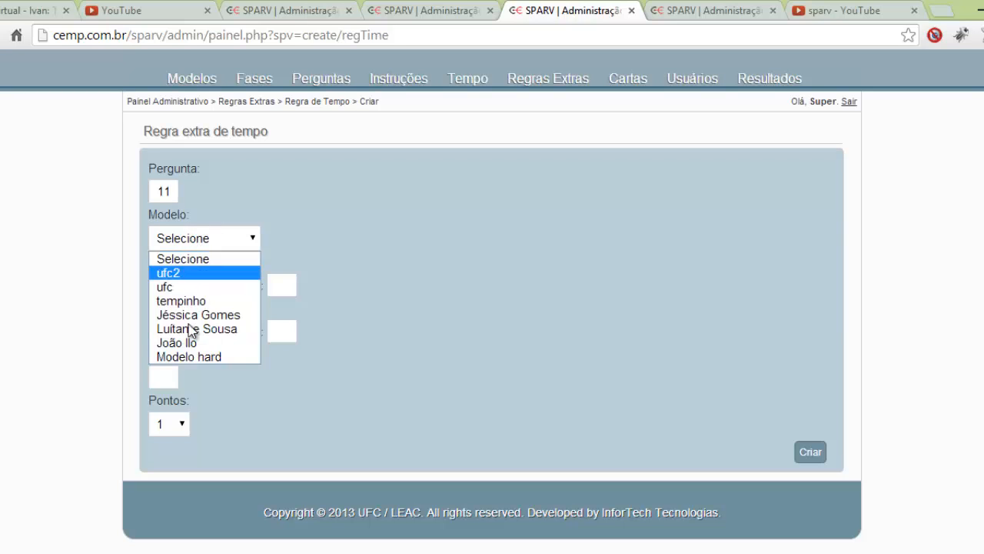
{"action": "left_click", "coordinate": [194, 317]}
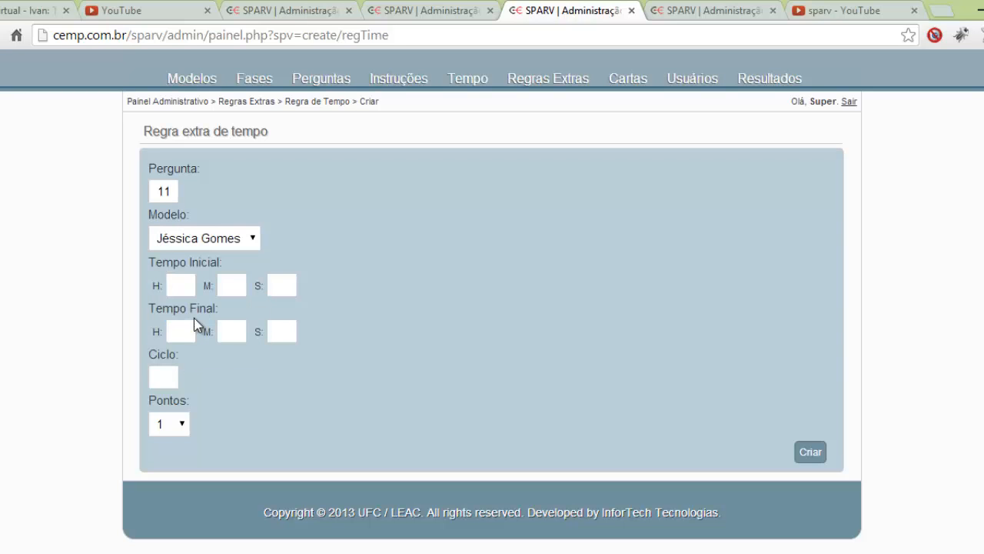
{"action": "left_click", "coordinate": [193, 293]}
{"action": "type", "text": "0"}
{"action": "key", "text": "Tab"}
{"action": "type", "text": "0"}
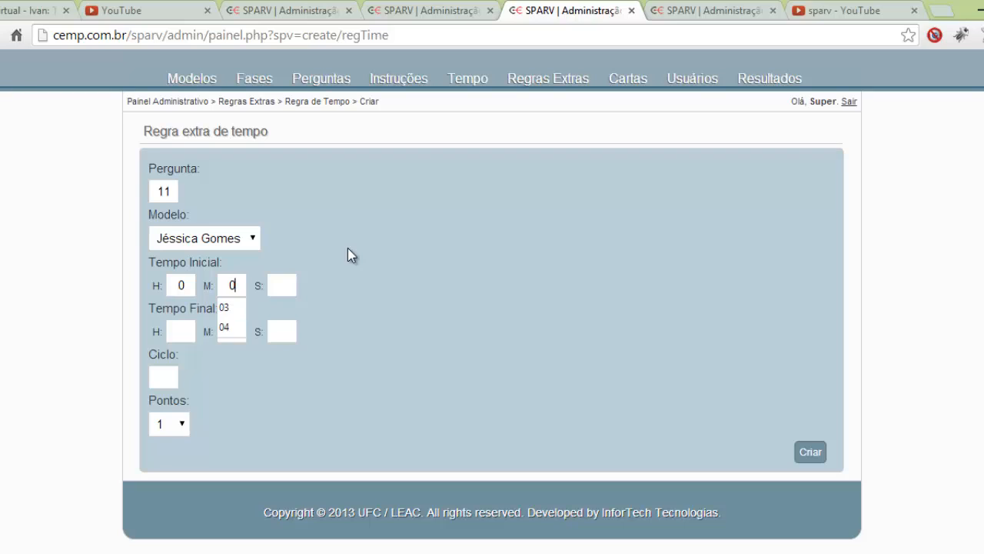
{"action": "key", "text": "Tab"}
{"action": "type", "text": "1"}
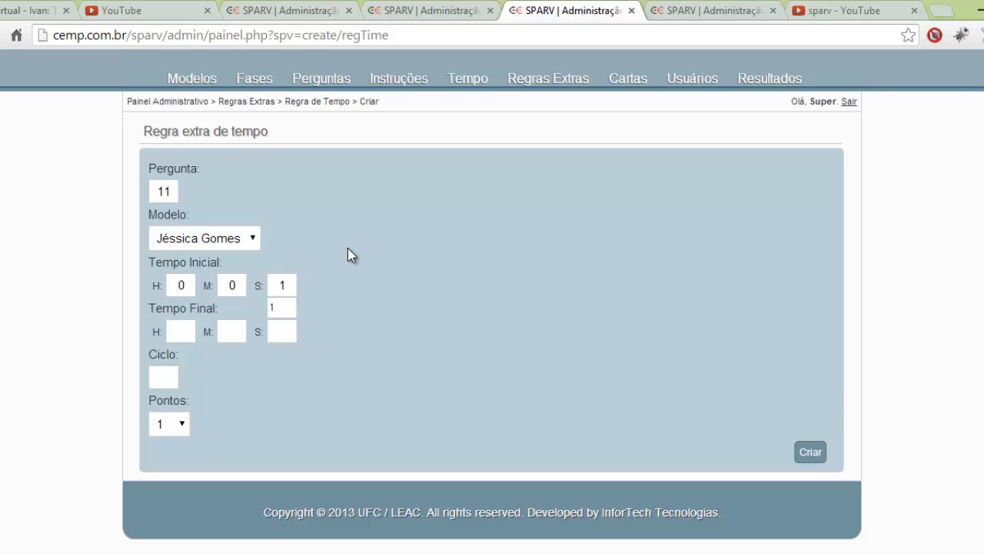
Step: Set the rule's Tempo Final to 0 h, 0 min, 11 s and its Ciclo to 5
{"action": "key", "text": "Tab"}
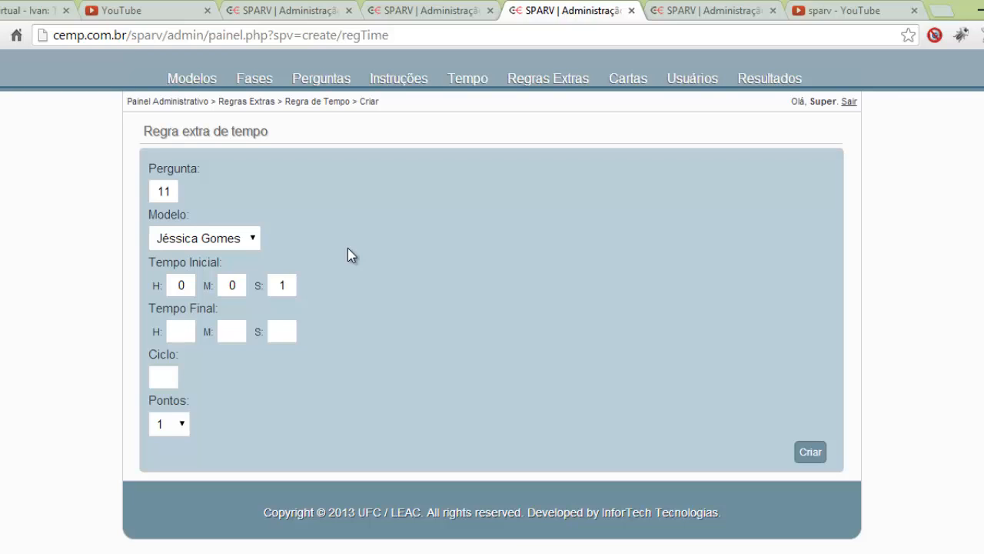
{"action": "type", "text": "0"}
{"action": "key", "text": "Tab"}
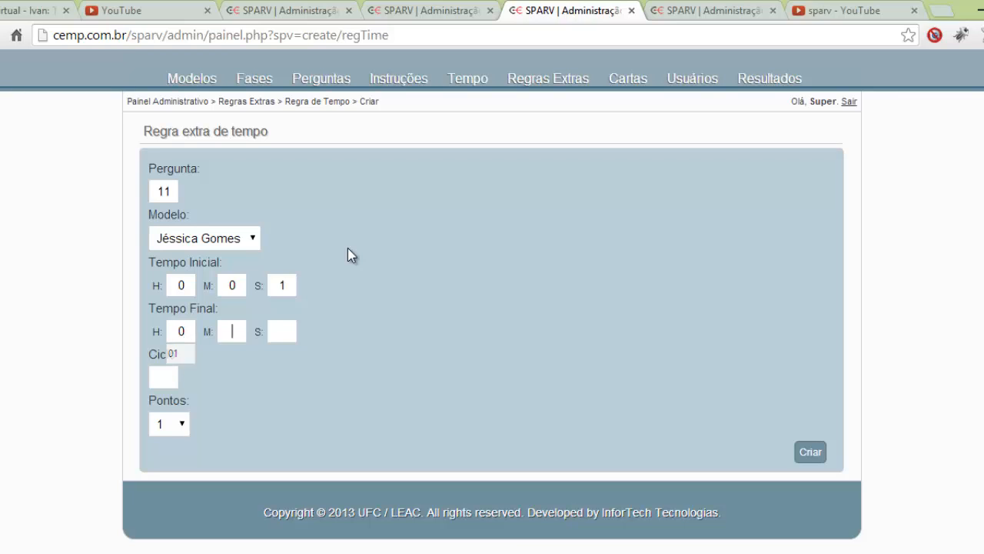
{"action": "type", "text": "0"}
{"action": "key", "text": "Tab"}
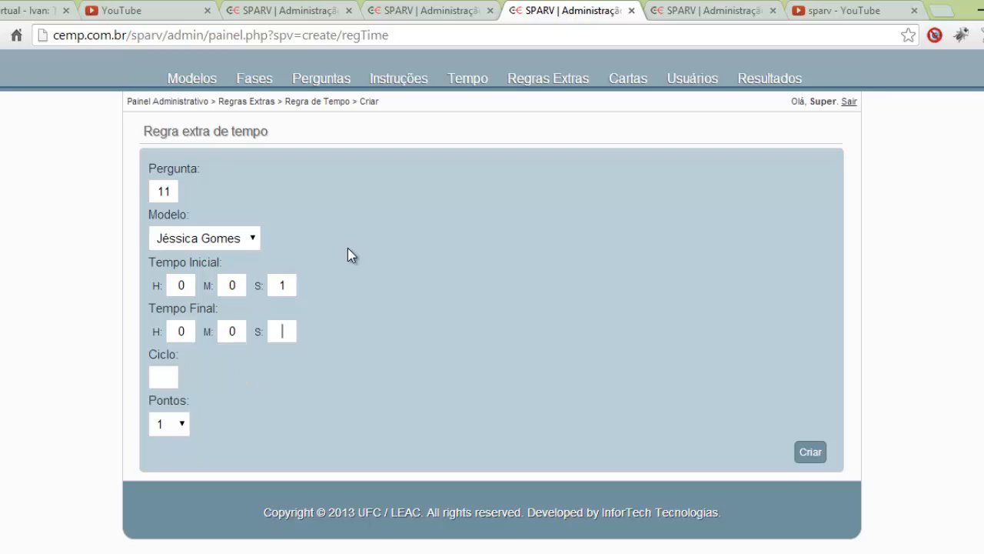
{"action": "type", "text": "11"}
{"action": "key", "text": "Tab"}
{"action": "type", "text": "5"}
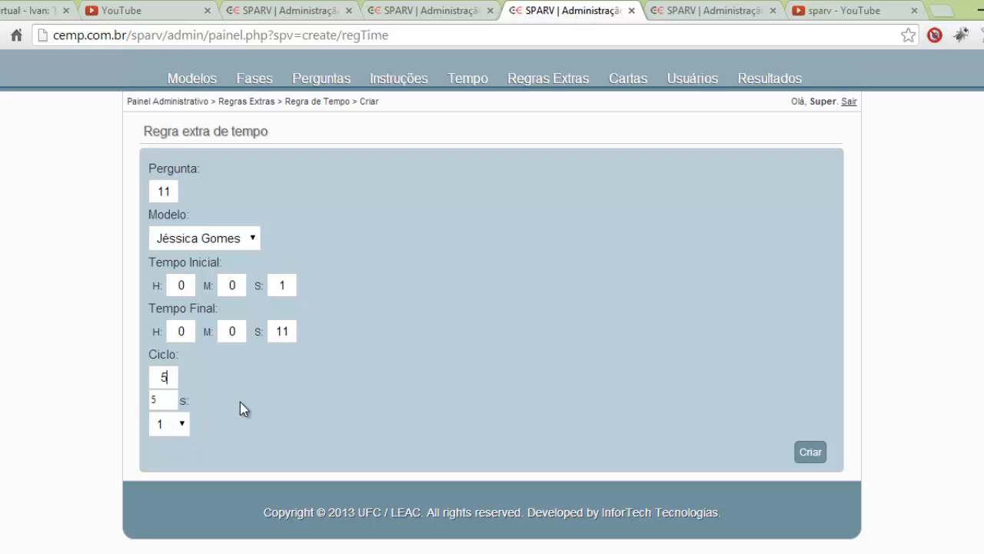
Step: Set the rule's Pontos to 7 and create the rule
{"action": "left_click", "coordinate": [175, 431]}
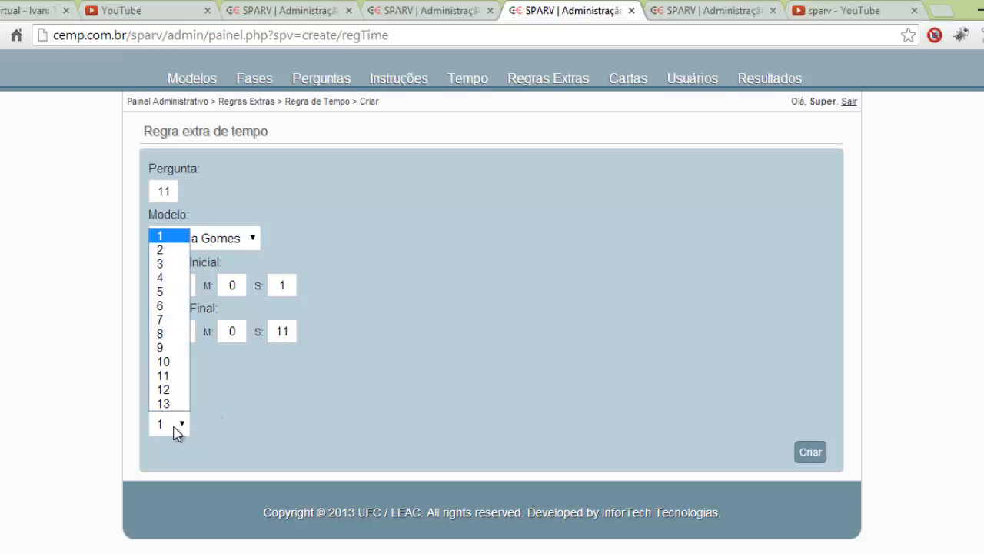
{"action": "left_click", "coordinate": [175, 431]}
{"action": "left_click", "coordinate": [175, 431]}
{"action": "left_click", "coordinate": [176, 431]}
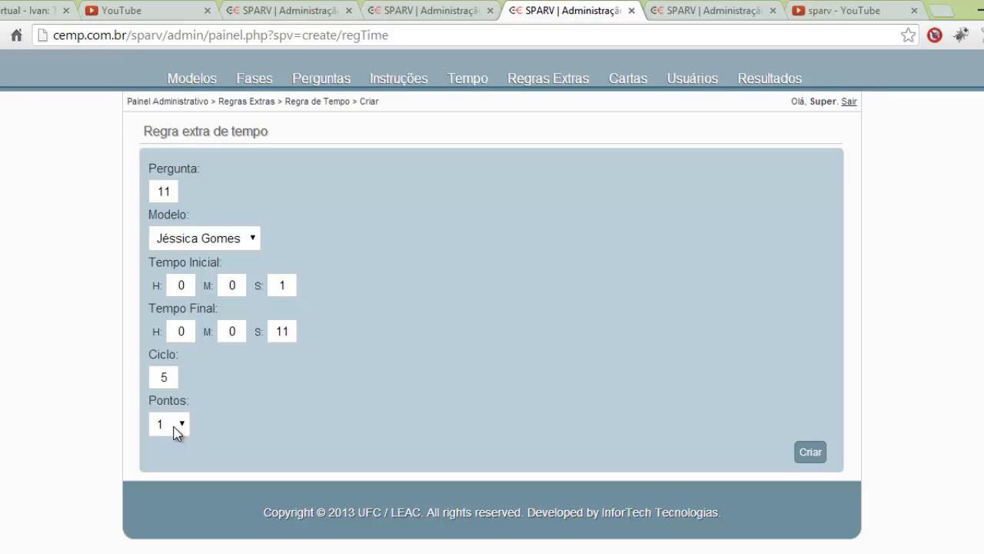
{"action": "left_click", "coordinate": [174, 425]}
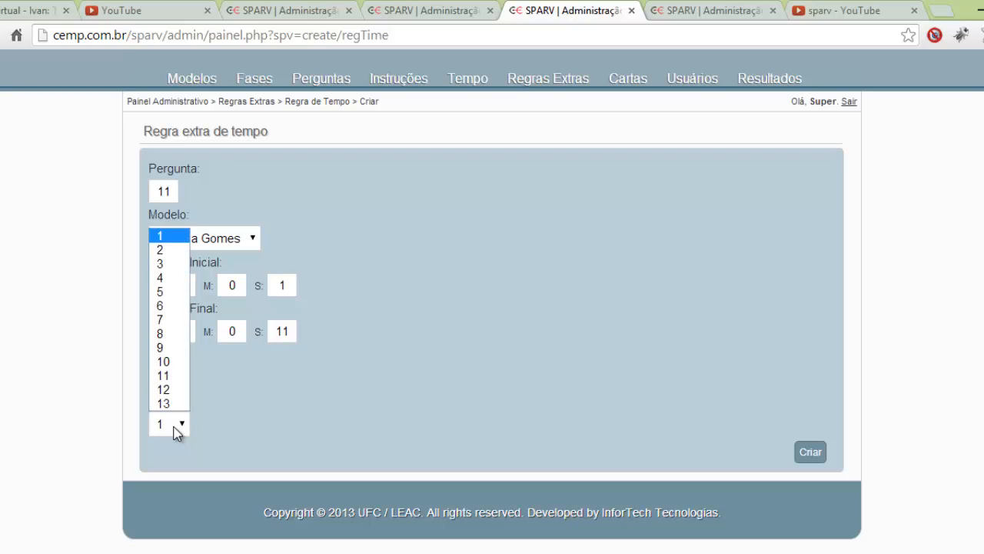
{"action": "left_click", "coordinate": [171, 320]}
{"action": "left_click", "coordinate": [170, 324]}
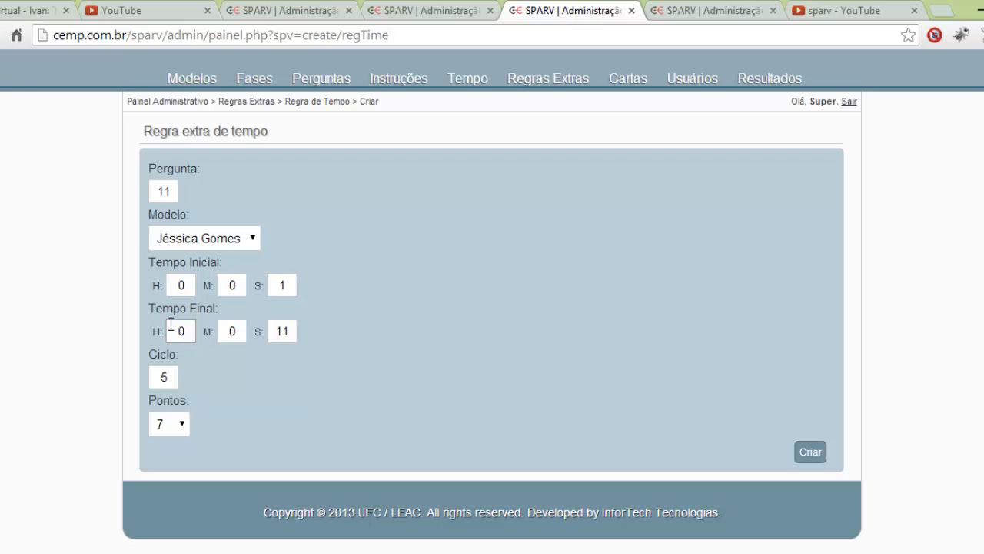
{"action": "left_click", "coordinate": [673, 381]}
{"action": "left_click", "coordinate": [810, 454]}
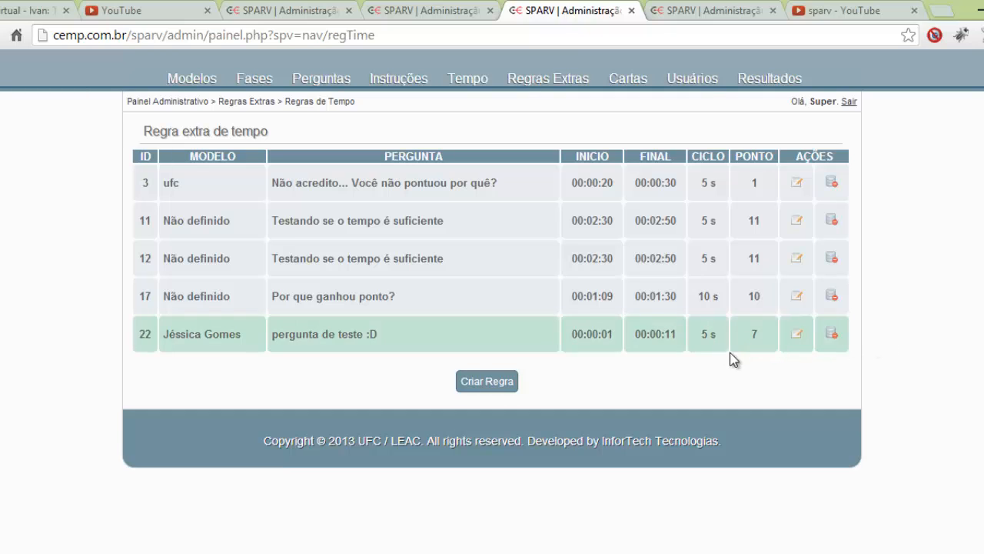
Step: Open rule 22 for editing and check the extra time rule under its assigned model on the refreshed Modelos page
{"action": "left_click", "coordinate": [795, 336]}
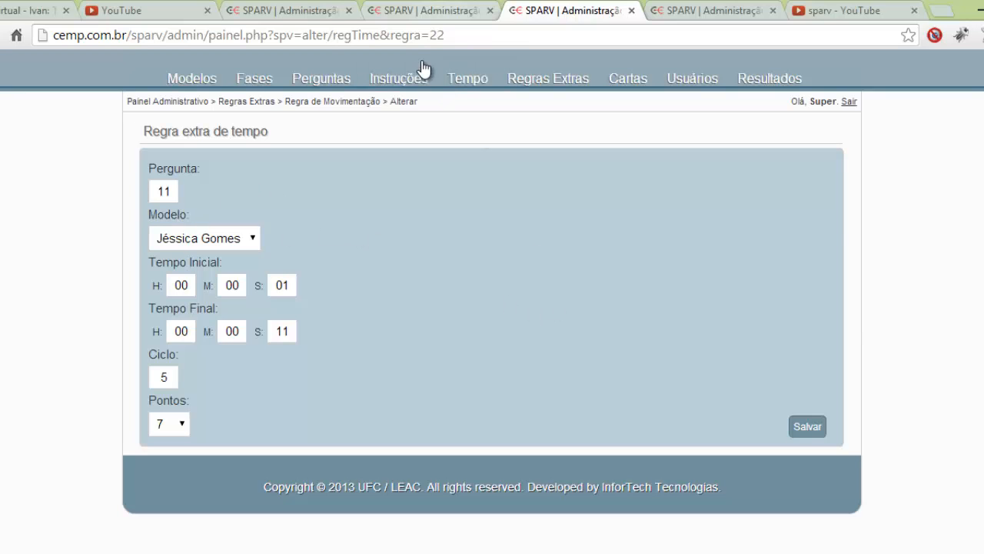
{"action": "left_click", "coordinate": [424, 12]}
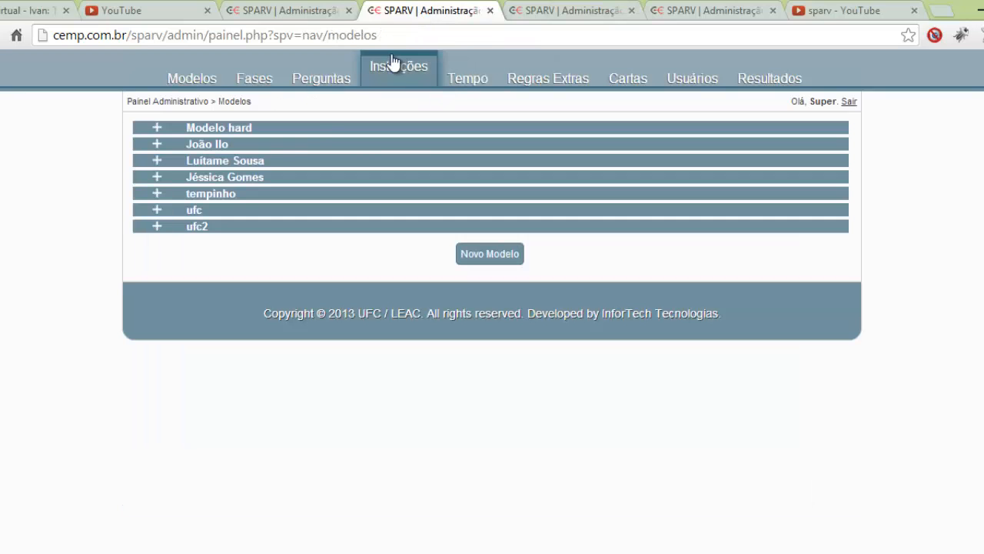
{"action": "left_click", "coordinate": [156, 179]}
{"action": "left_click", "coordinate": [157, 181]}
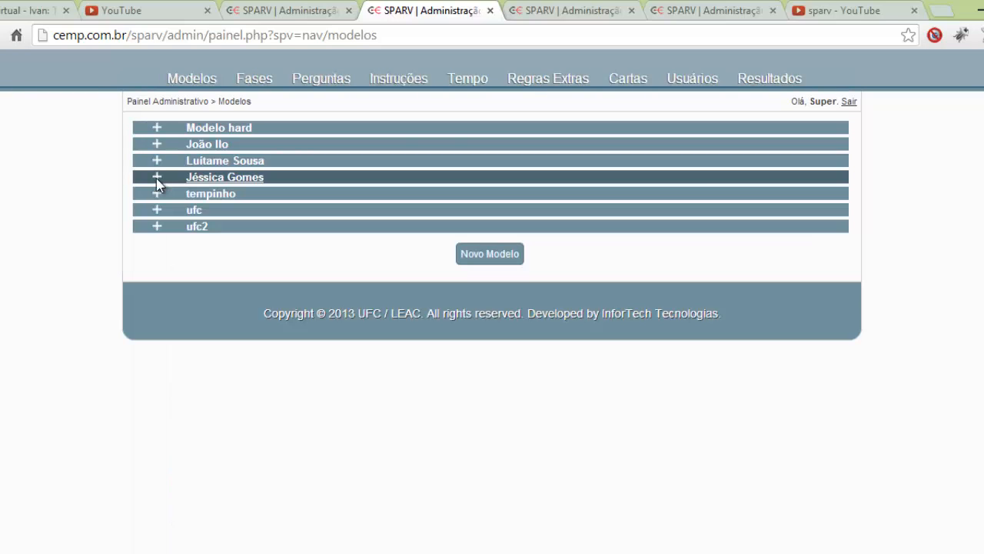
{"action": "key", "text": "F5"}
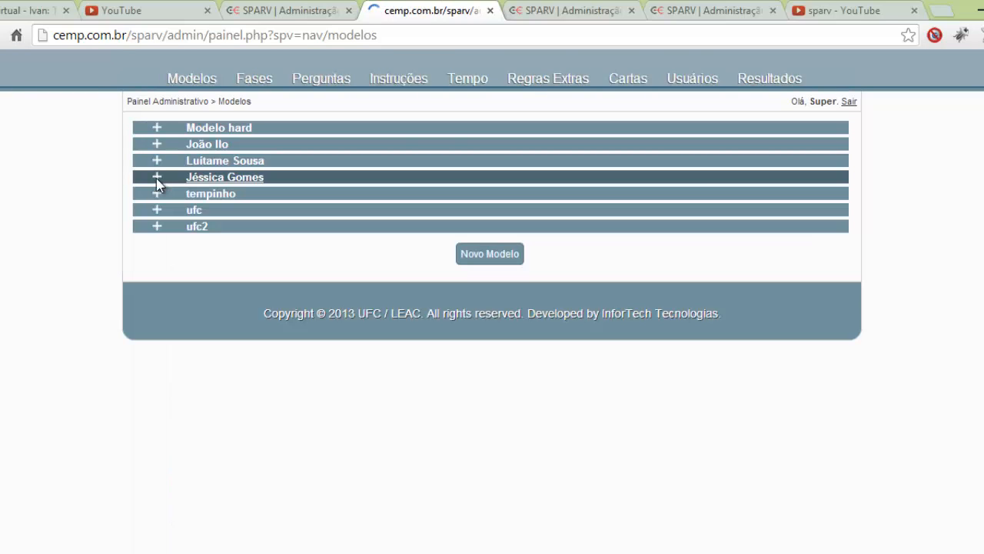
{"action": "left_click", "coordinate": [156, 179]}
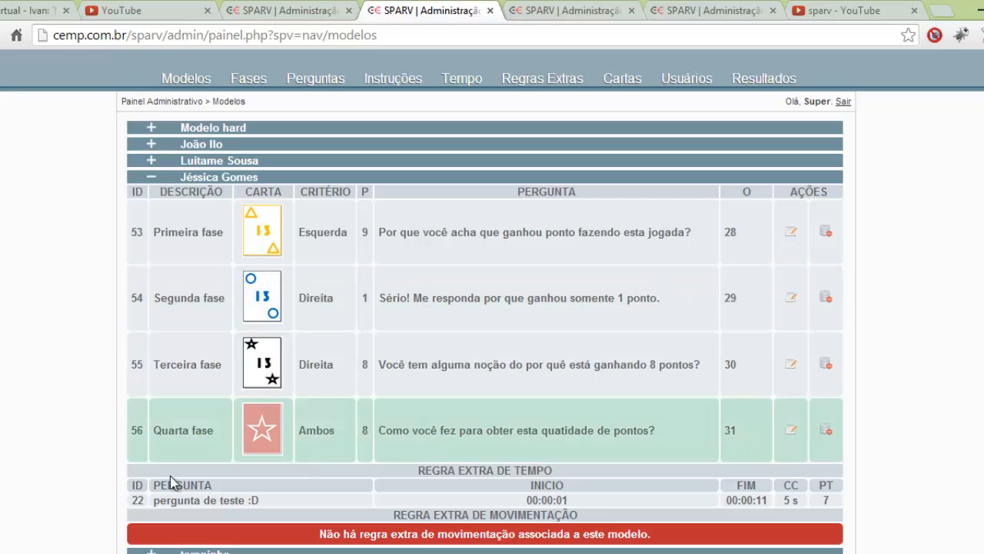
{"action": "left_click", "coordinate": [146, 178]}
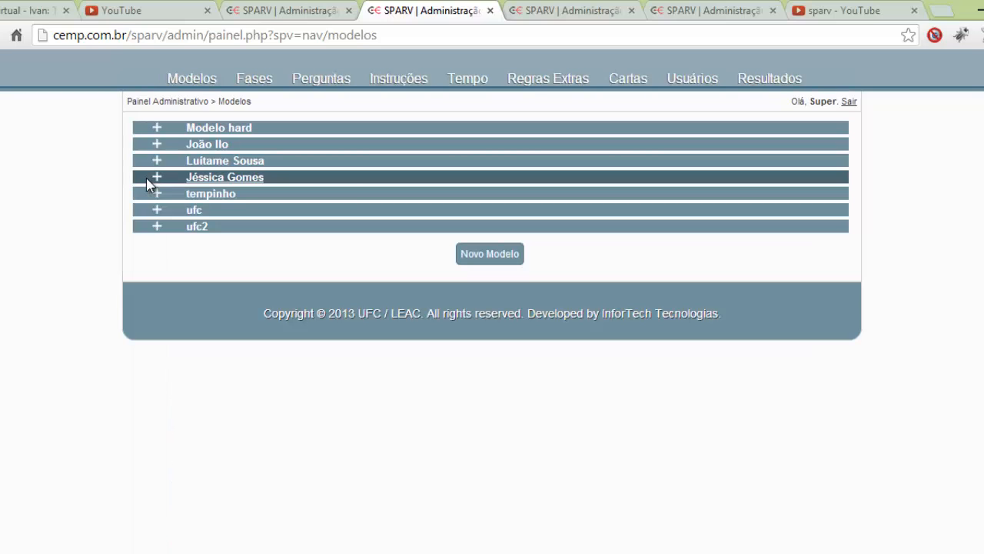
Step: Change the model of extra time rule 22 to ufc and save the rule
{"action": "left_click", "coordinate": [576, 17]}
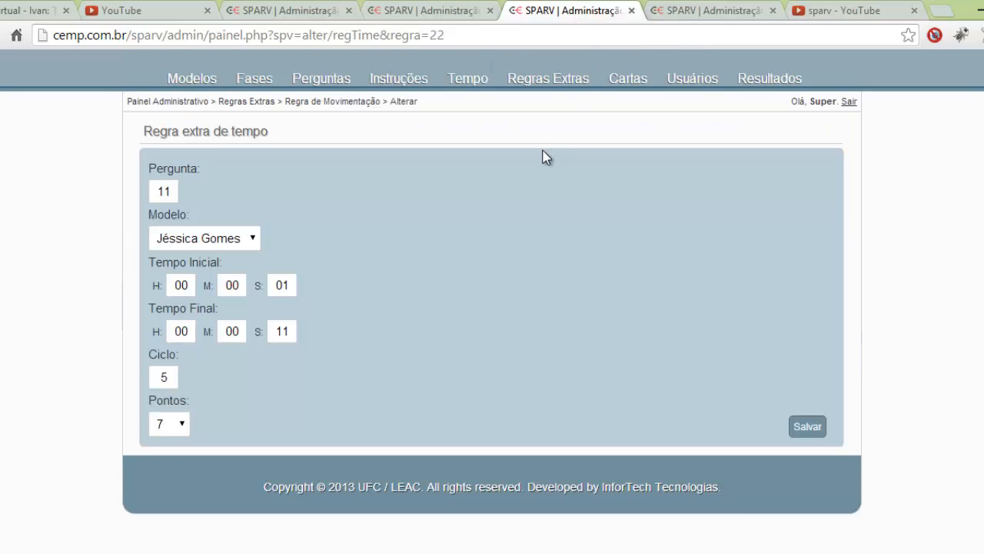
{"action": "left_click", "coordinate": [233, 240]}
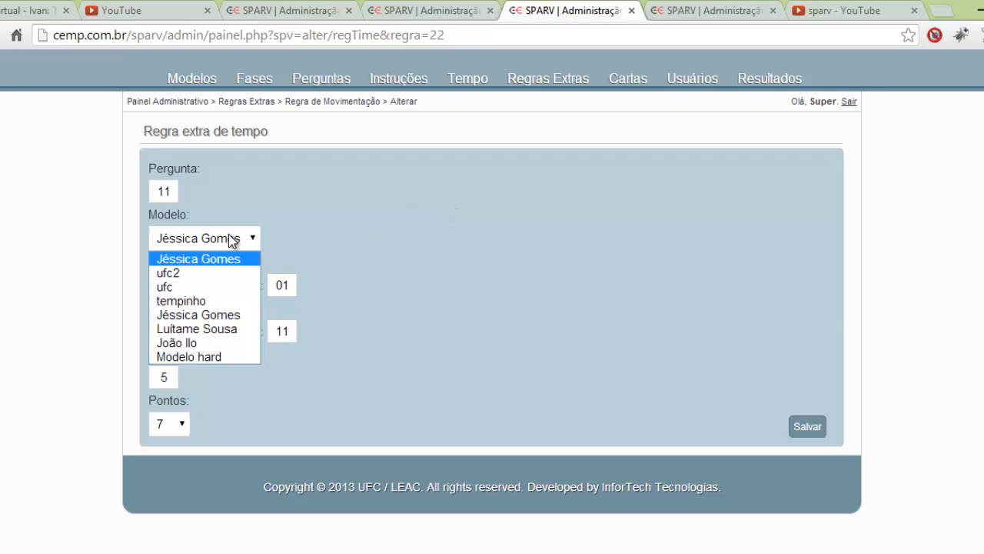
{"action": "left_click", "coordinate": [383, 227]}
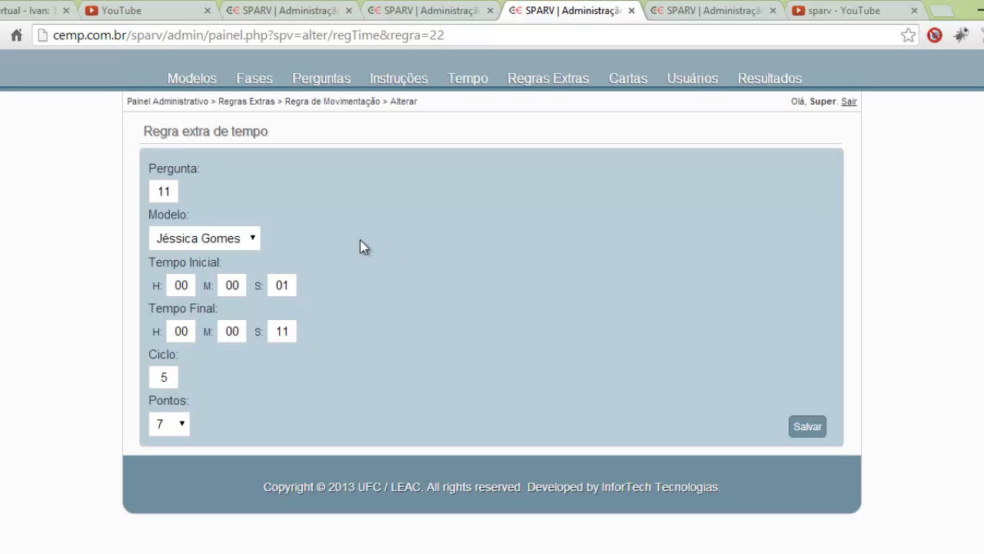
{"action": "left_click", "coordinate": [259, 248]}
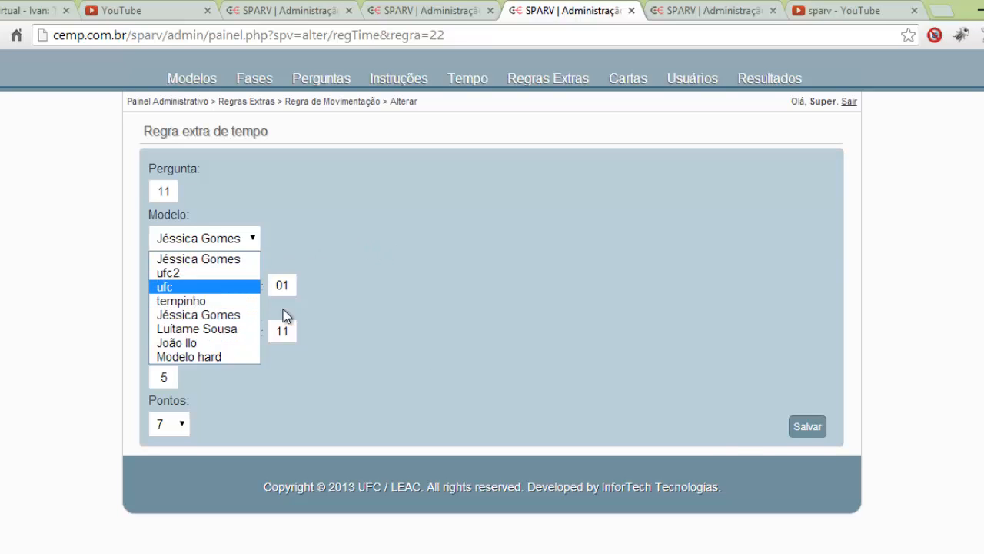
{"action": "left_click", "coordinate": [200, 283]}
{"action": "left_click", "coordinate": [805, 432]}
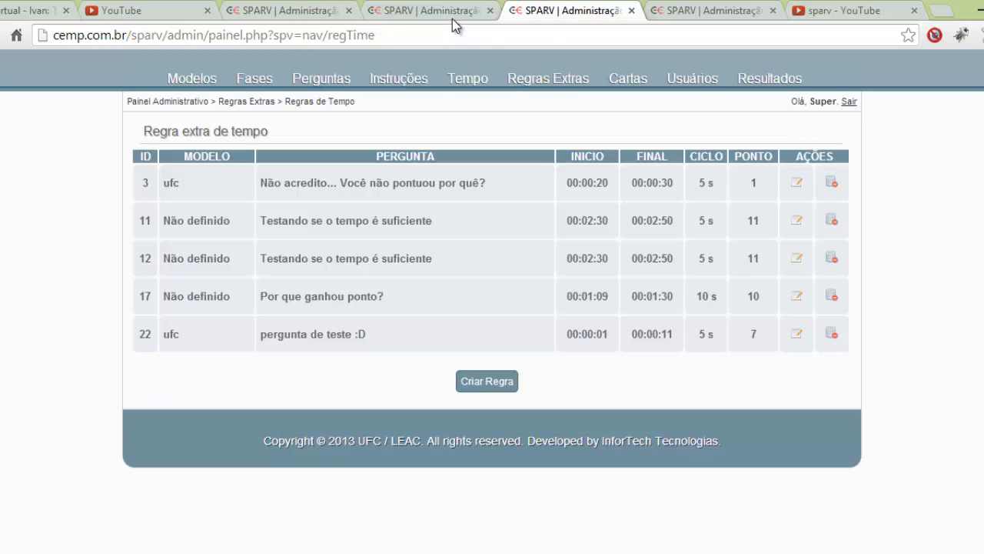
Step: Refresh the Modelos page and examine the ufc model's phases and extra rules
{"action": "left_click", "coordinate": [449, 13]}
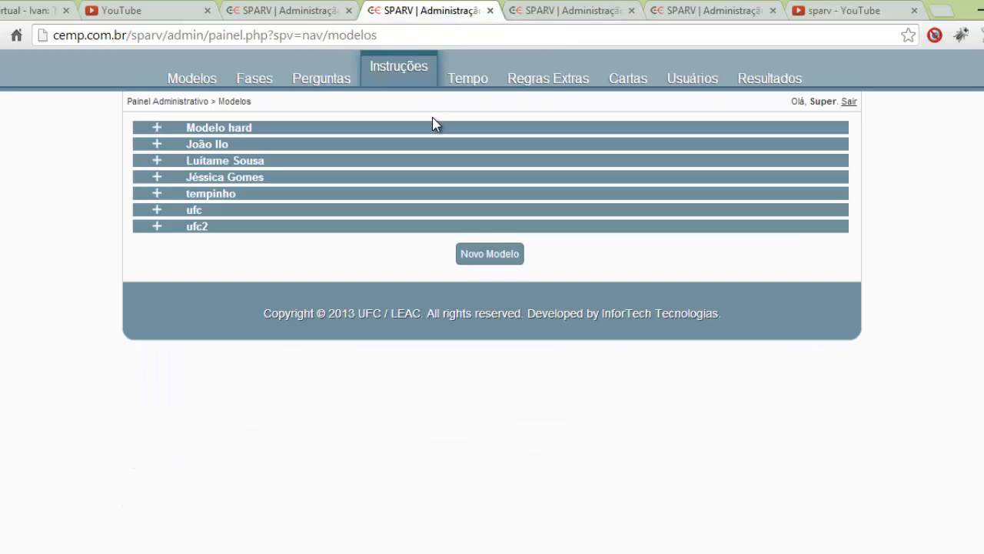
{"action": "key", "text": "F5"}
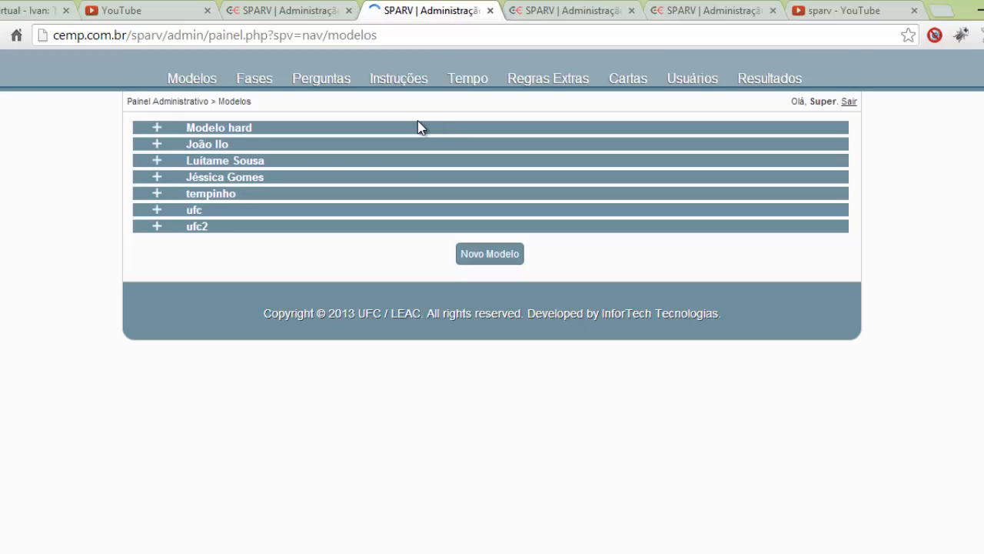
{"action": "left_click", "coordinate": [157, 210]}
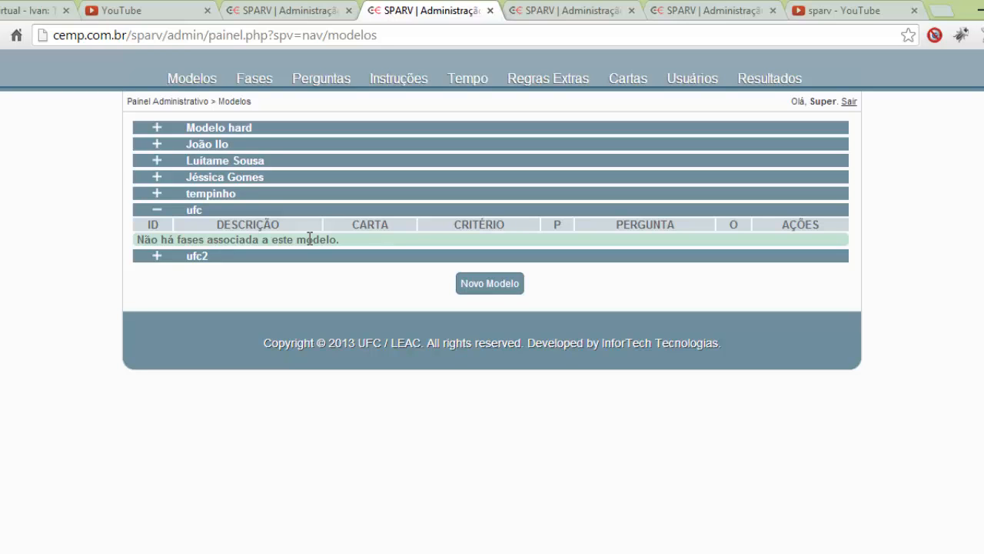
{"action": "left_click", "coordinate": [157, 209]}
Step: Delete the "pergunta de teste :D" rule with ID 22 from the extra time rules list
{"action": "key", "text": "ctrl+Tab"}
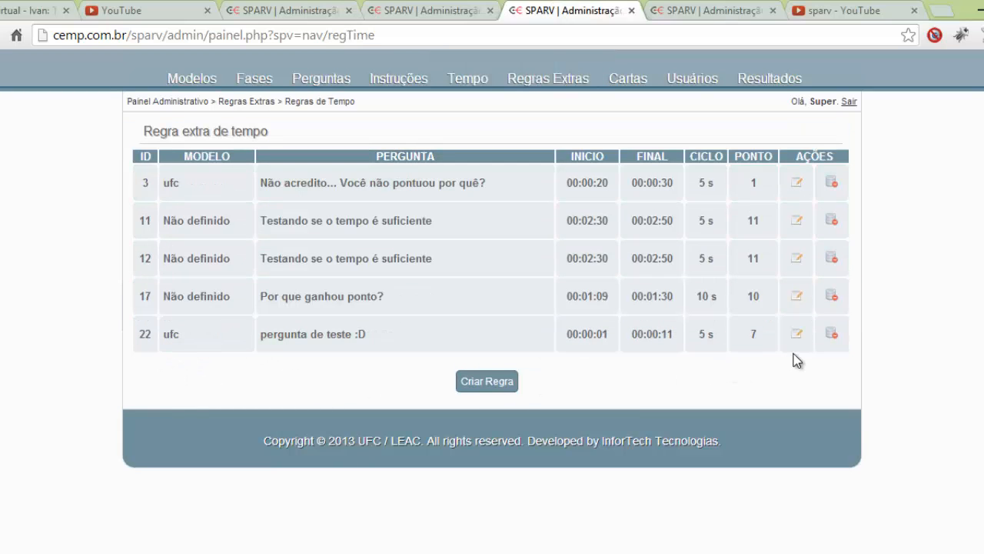
{"action": "left_click", "coordinate": [831, 335]}
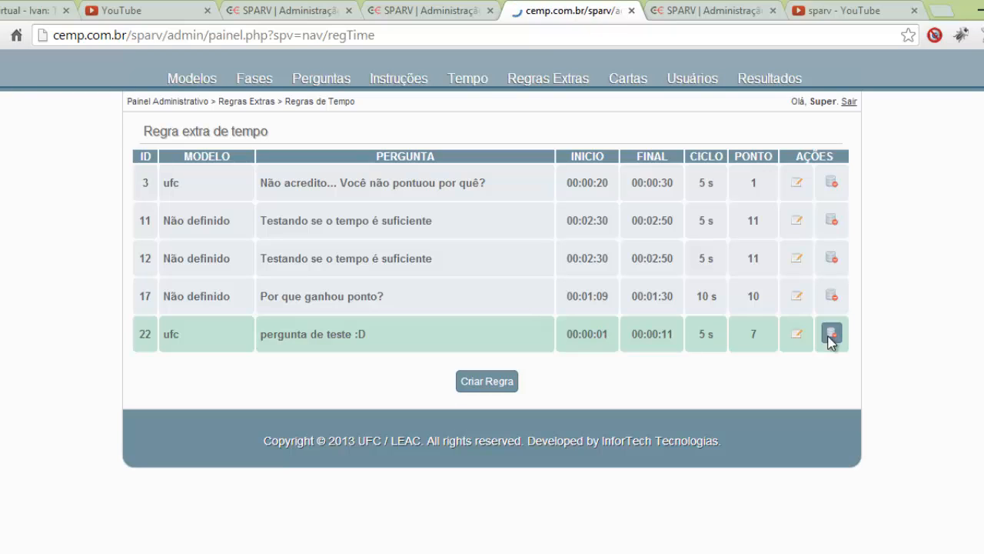